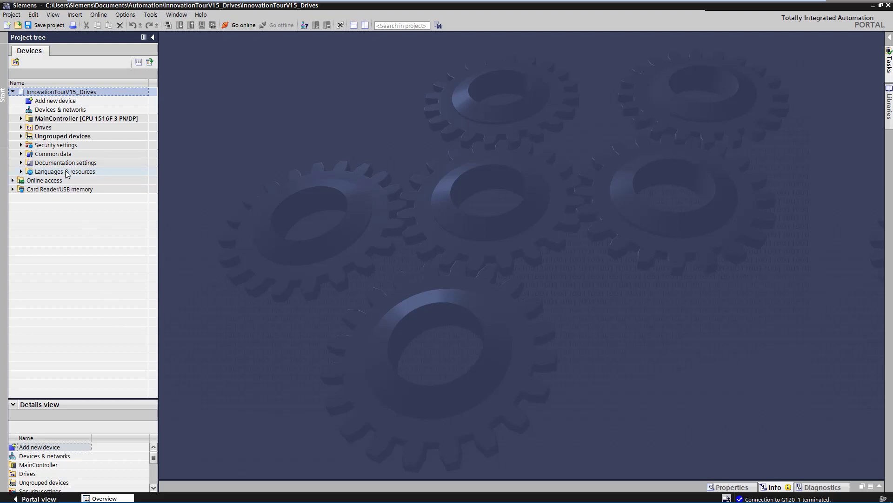
Expand Drives, select drive G120_1 and connect it online
left_click(21, 128)
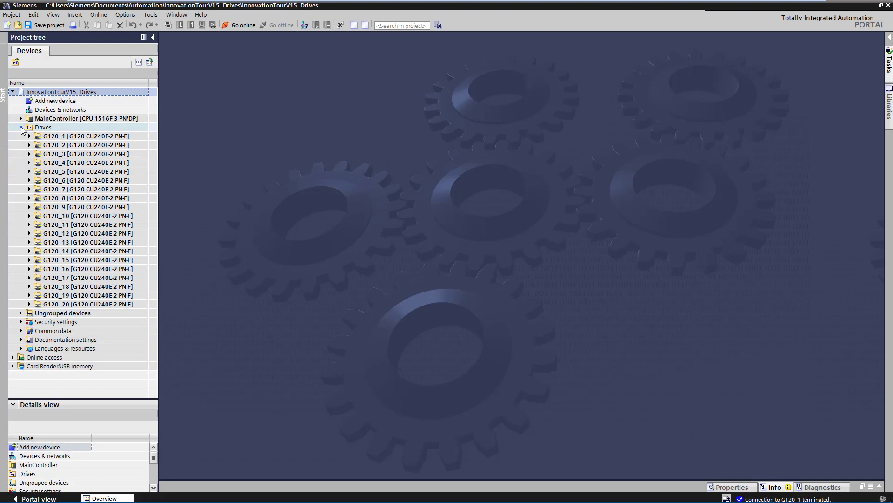
left_click(28, 136)
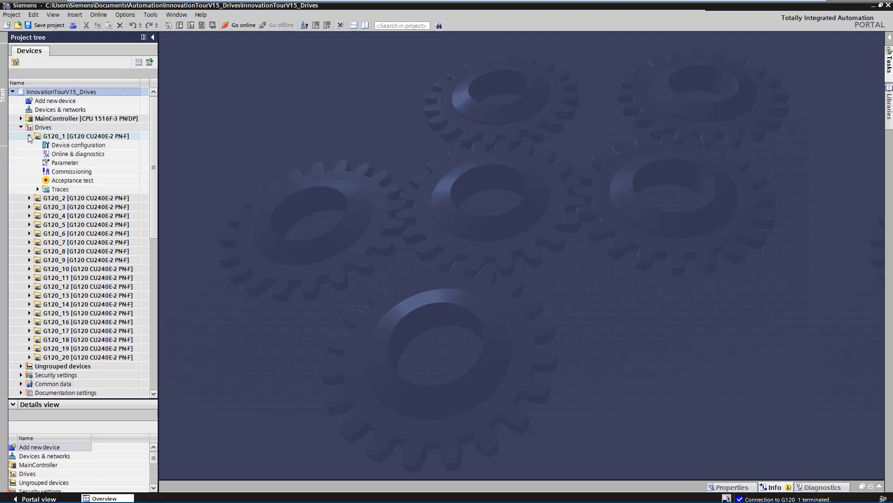
left_click(56, 137)
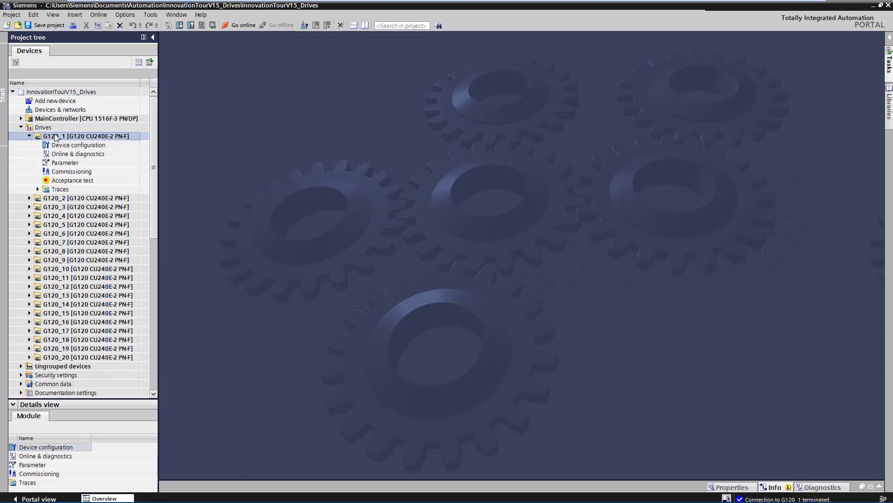
left_click(236, 26)
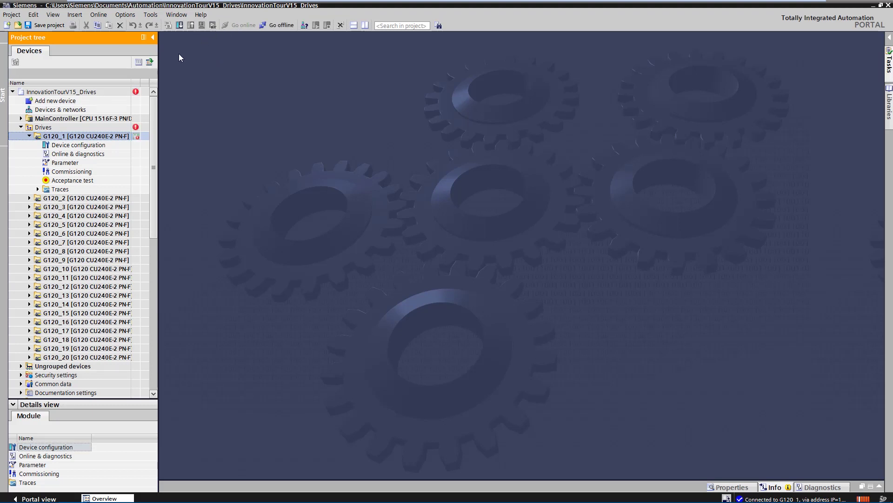
Open G120_1's Acceptance test editor at its function selection page
left_click(96, 180)
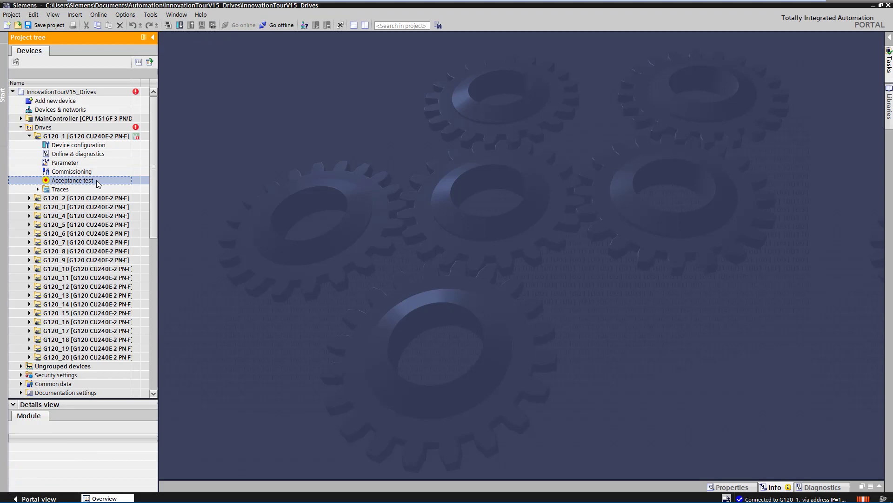
double_click(97, 181)
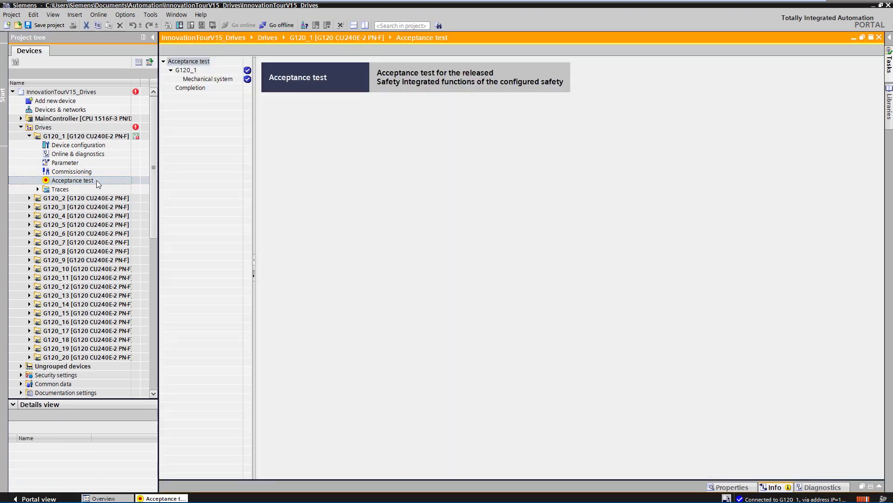
left_click(182, 72)
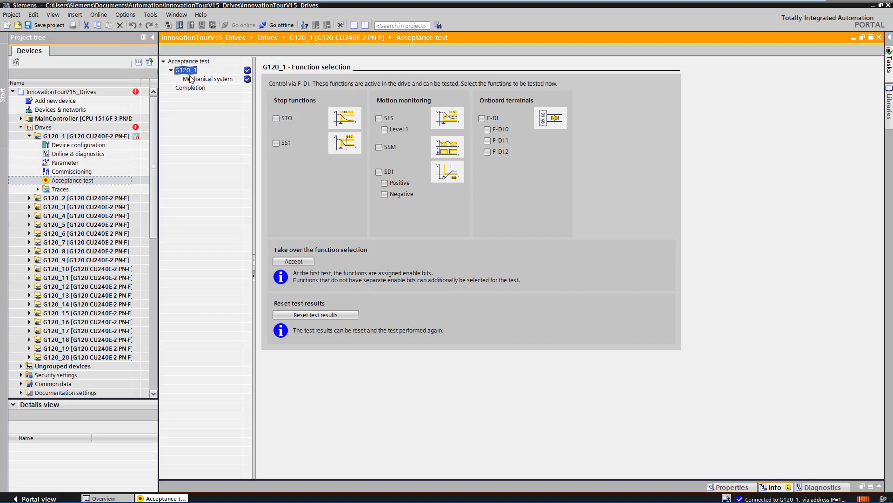
Accept STO, SS1 and SLS Level 1 into the test list and show the Mechanical system page
left_click(276, 119)
left_click(379, 119)
left_click(301, 261)
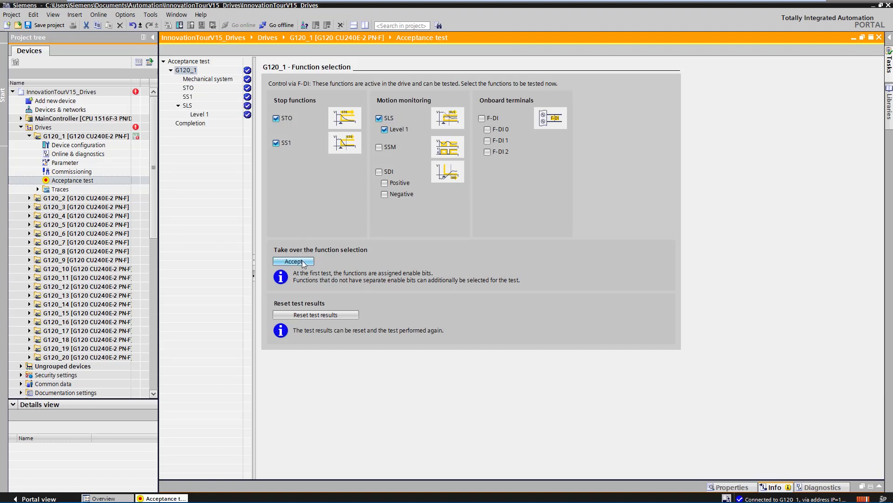
left_click(214, 80)
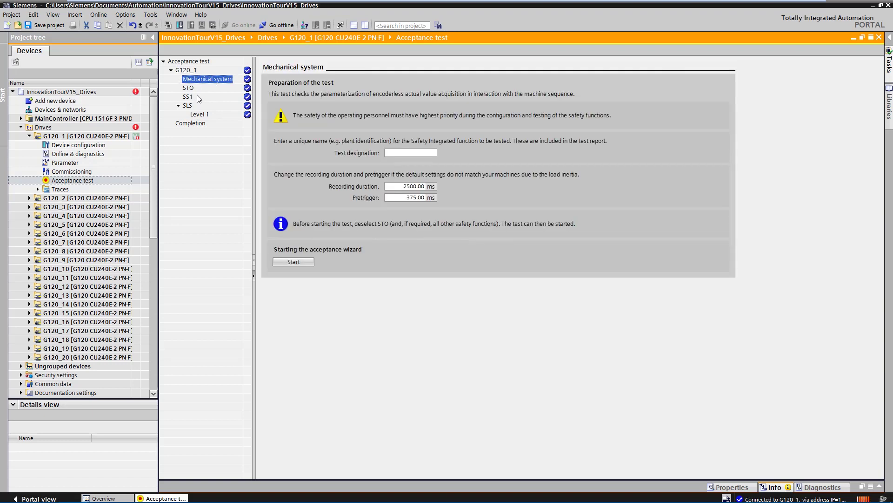
Launch the SS1 acceptance wizard in a maximized editor, traversing the drive via Control panel
left_click(189, 97)
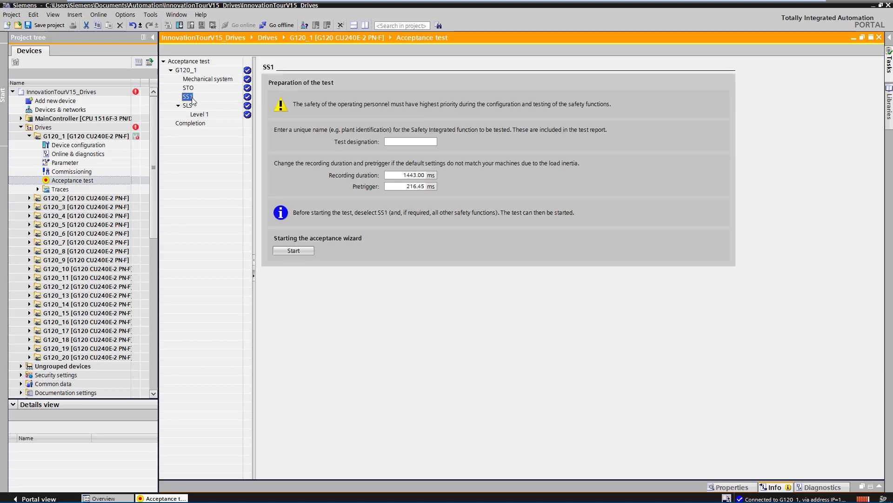
left_click(292, 251)
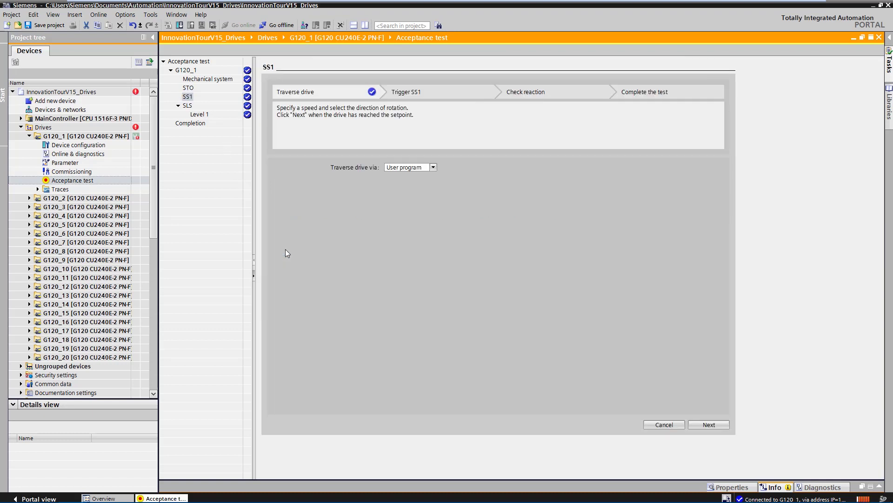
left_click(871, 37)
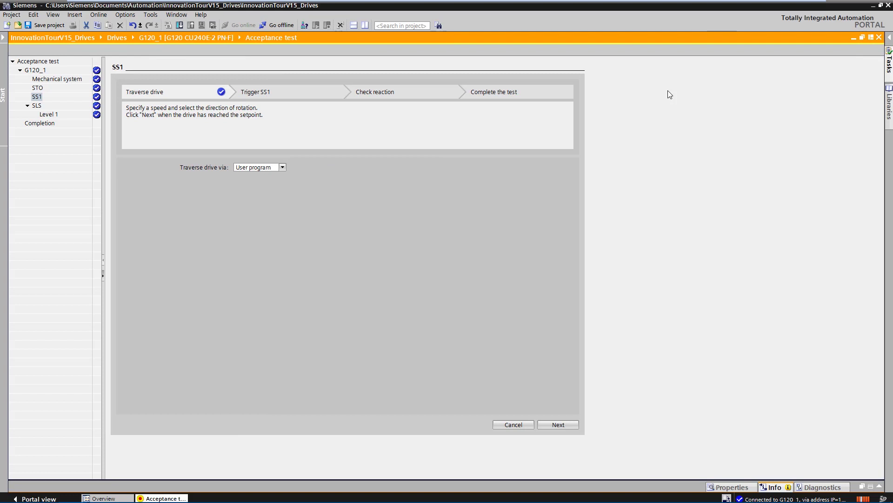
left_click(281, 168)
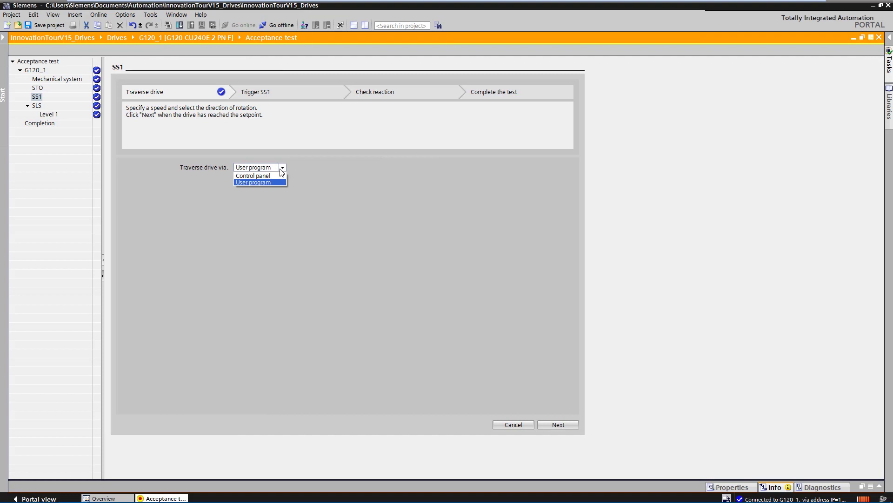
left_click(279, 175)
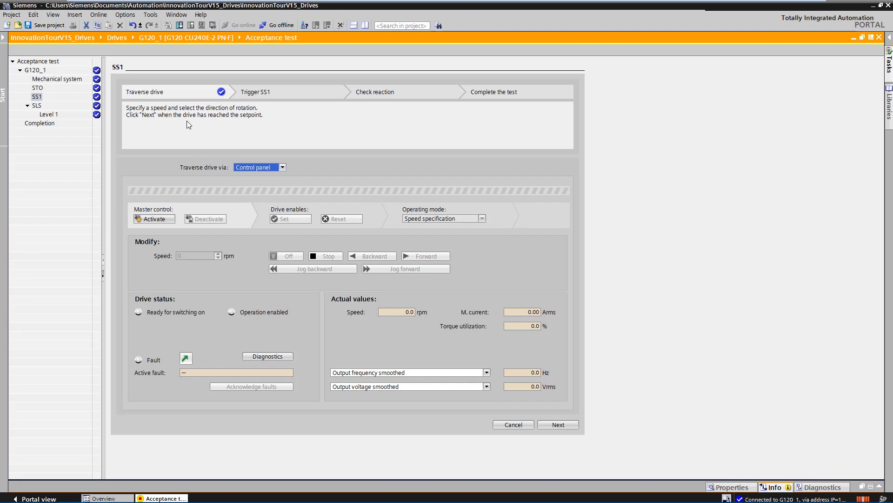
Take master control, run G120_1 forward at 1000 rpm, and advance to Trigger SS1
left_click(167, 219)
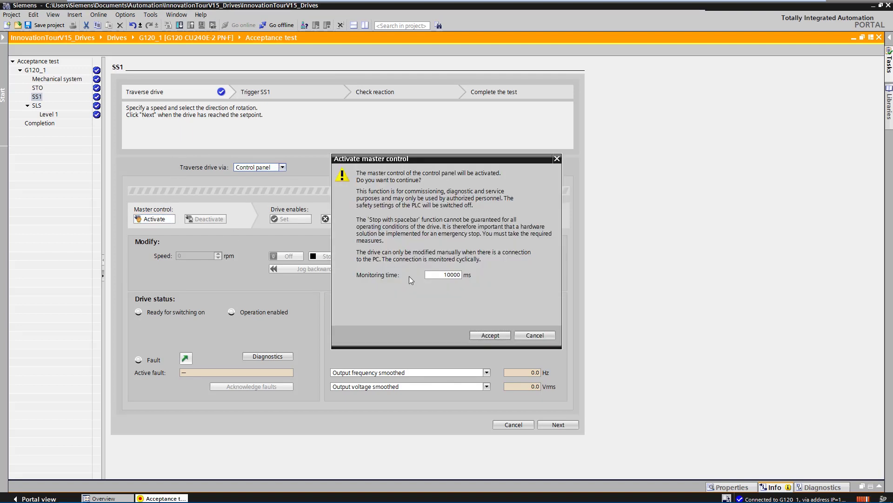
left_click(484, 334)
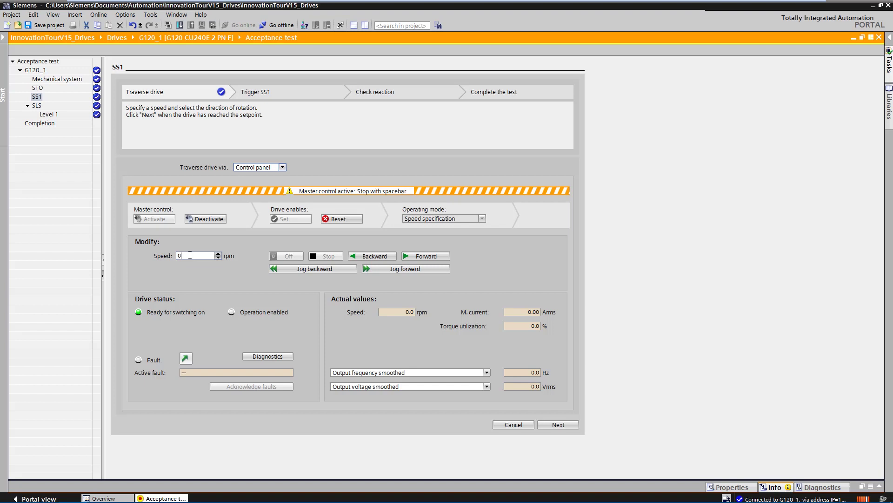
left_click_drag(192, 256, 172, 254)
type("1000")
left_click(408, 255)
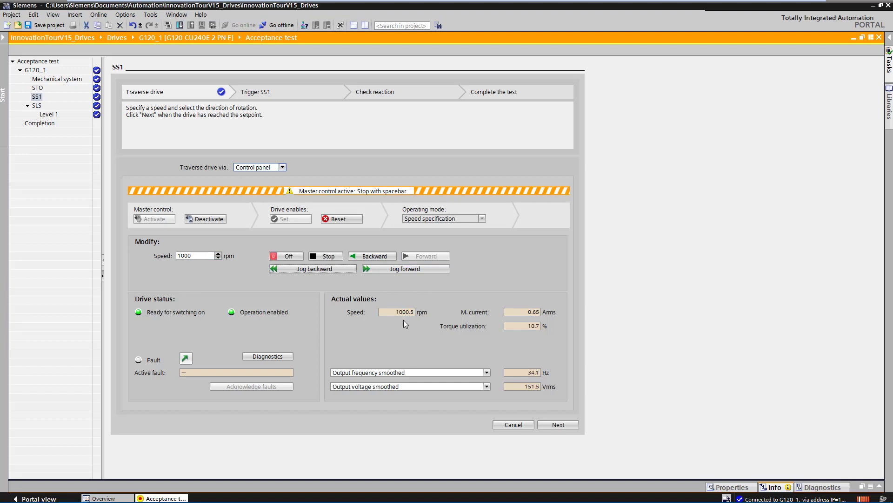
left_click(551, 425)
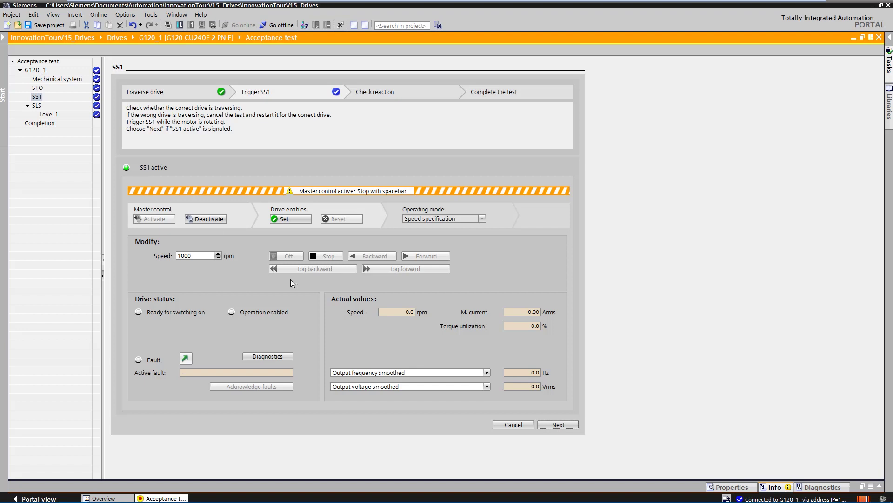
Advance to Check reaction, release master control, and continue to the SS1 reaction trace
left_click(552, 426)
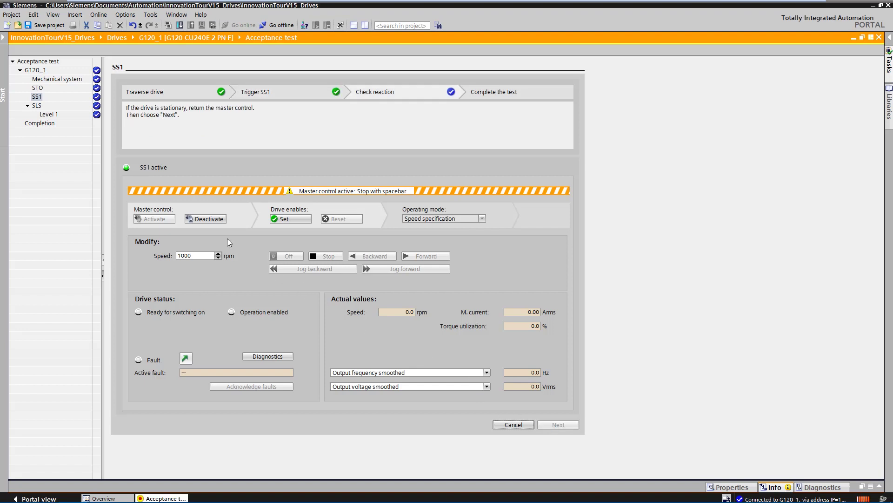
left_click(210, 219)
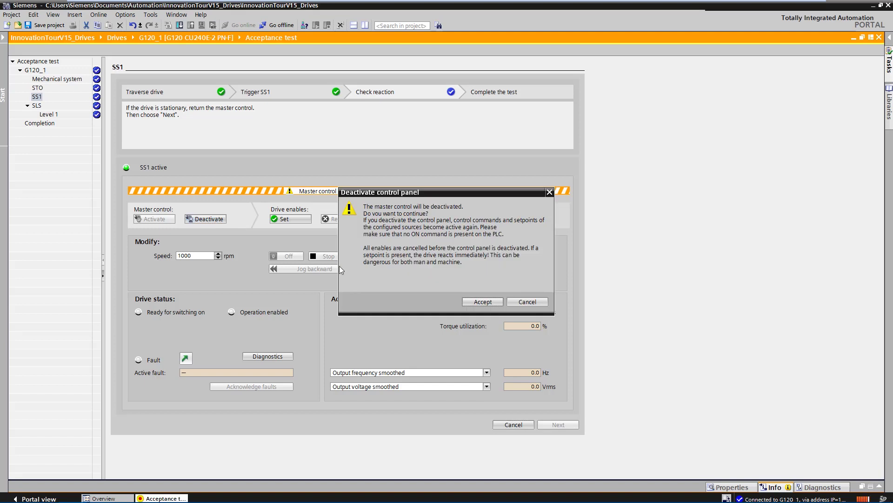
left_click(468, 301)
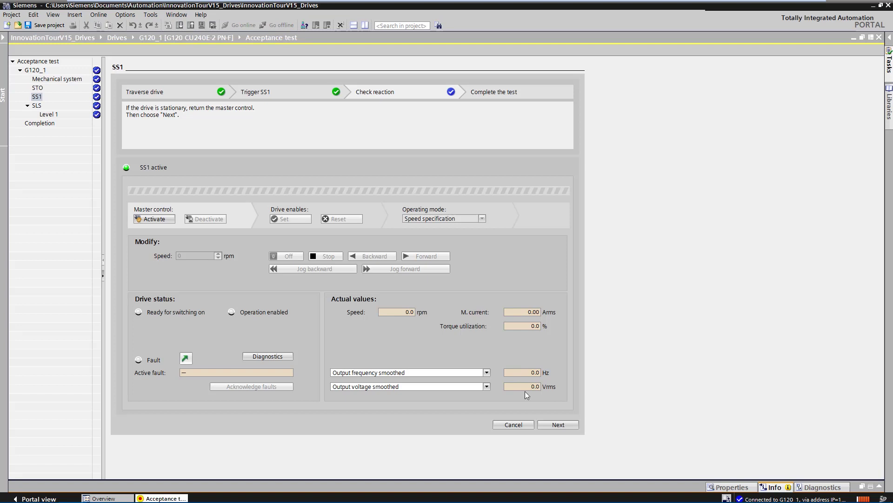
left_click(547, 425)
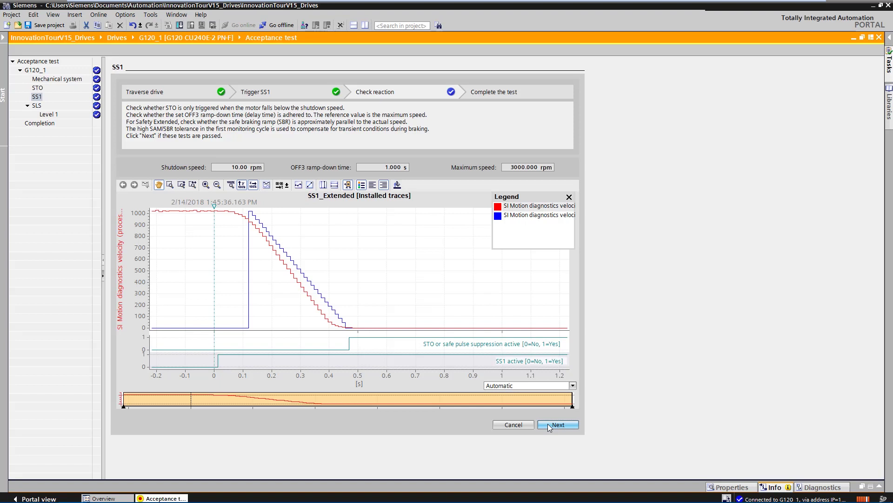
Step through Complete the test and finish the SS1 test, accepting the results
left_click(548, 423)
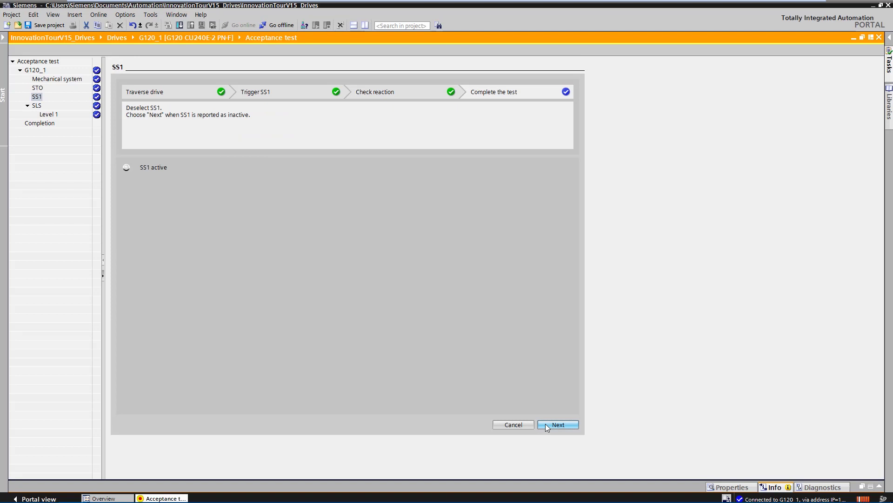
left_click(545, 424)
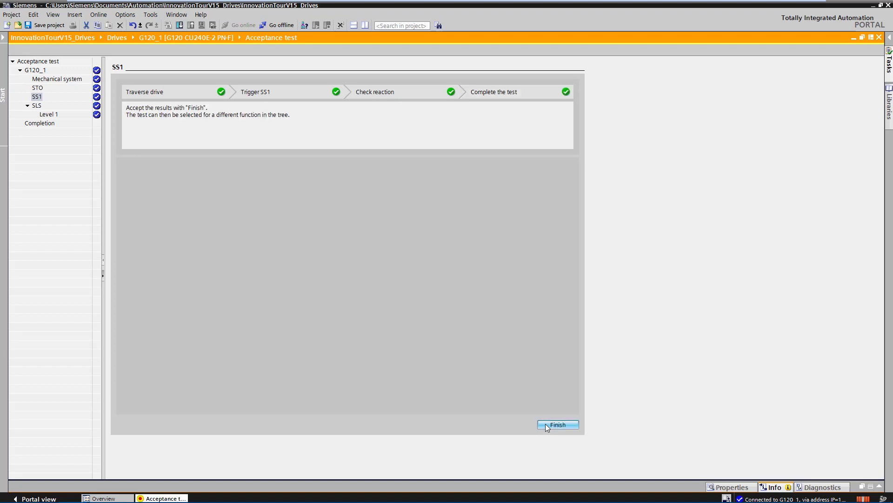
left_click(558, 424)
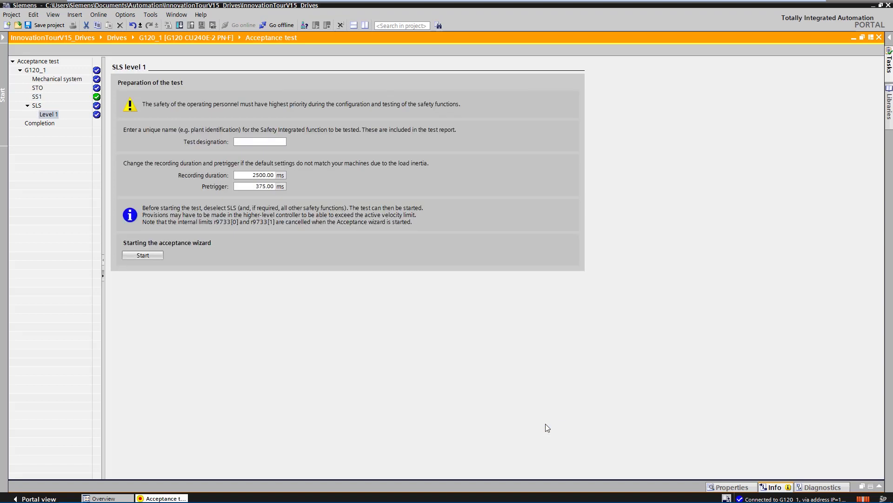
Create the acceptance test report from Completion and save it as Report.xlsx on the Desktop
left_click(49, 124)
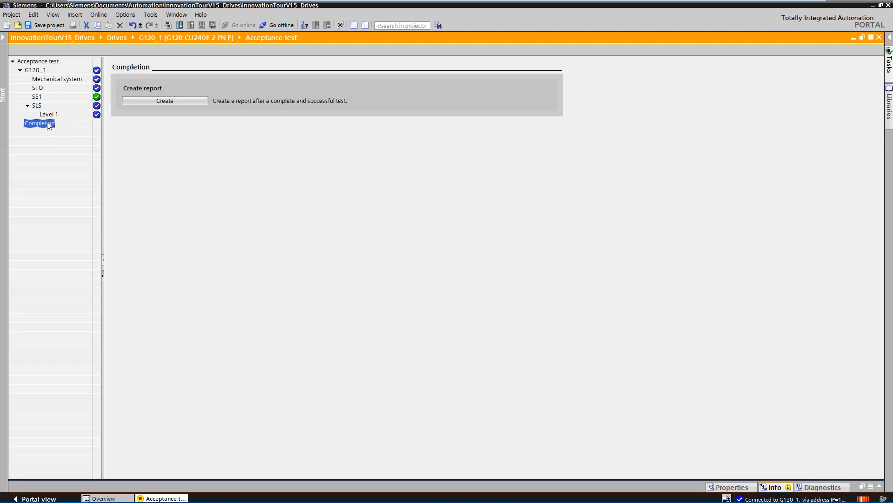
left_click(134, 100)
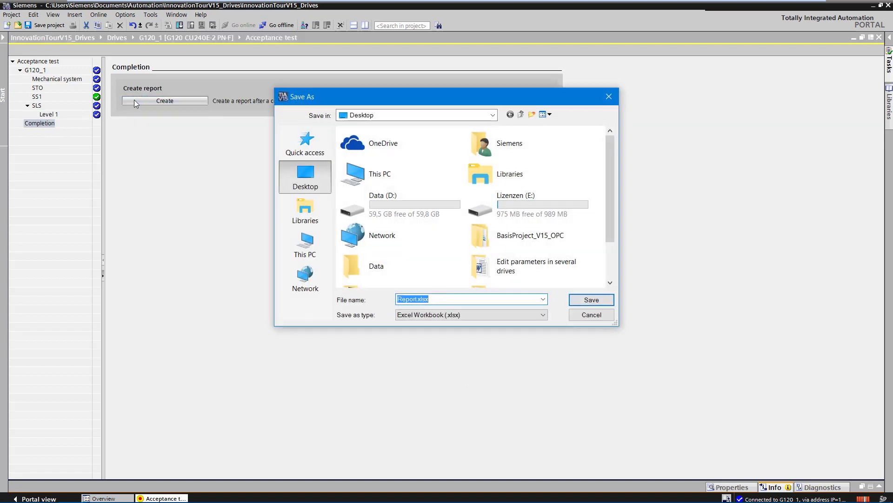
left_click(577, 303)
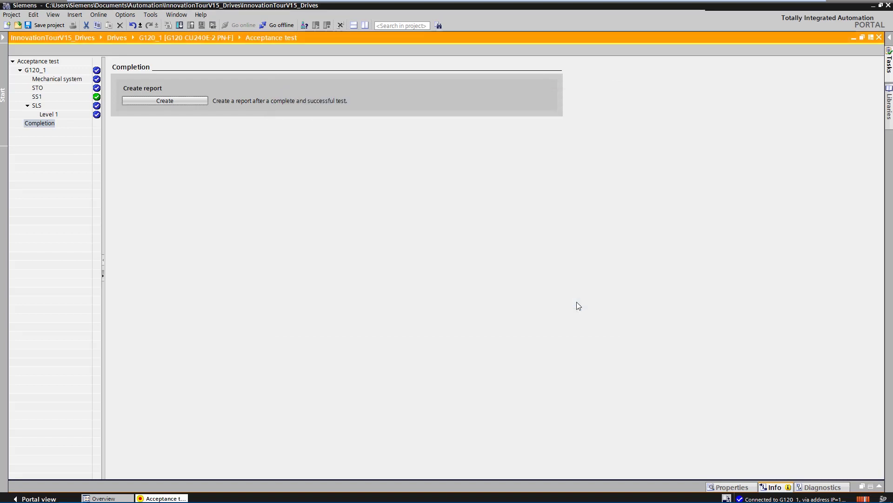
Open Report.xlsx from the desktop in Excel
key("super+d")
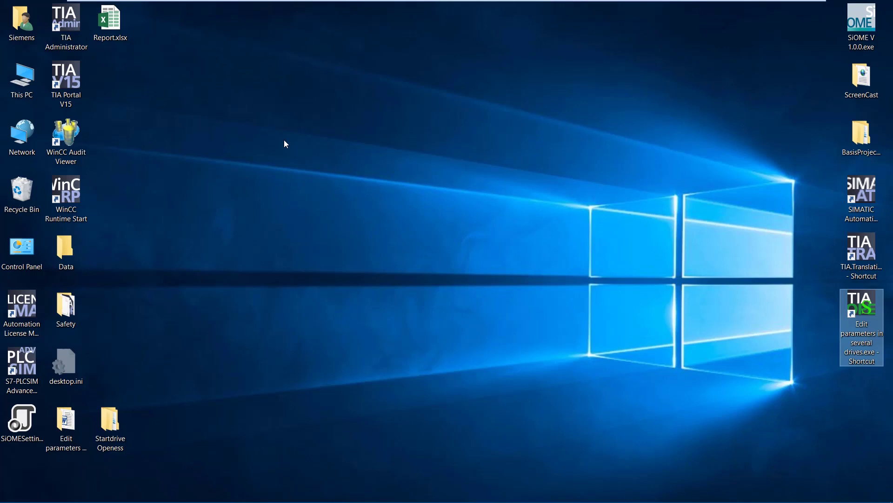
left_click(116, 37)
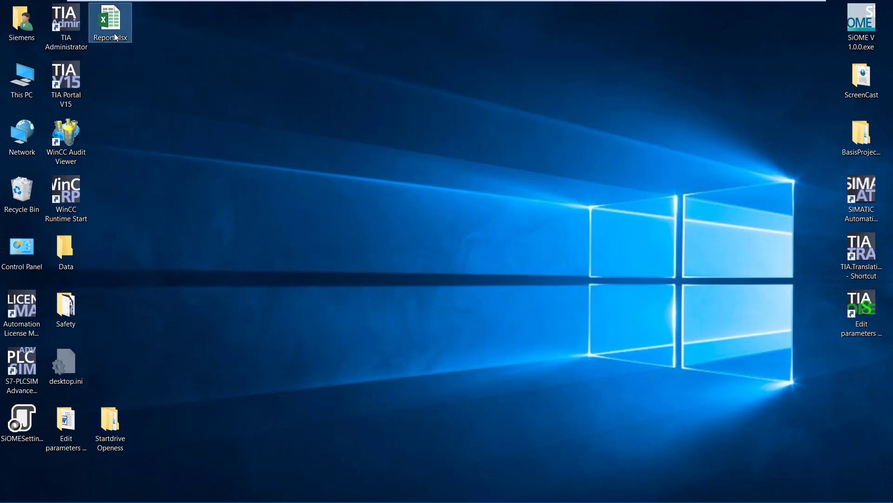
double_click(115, 37)
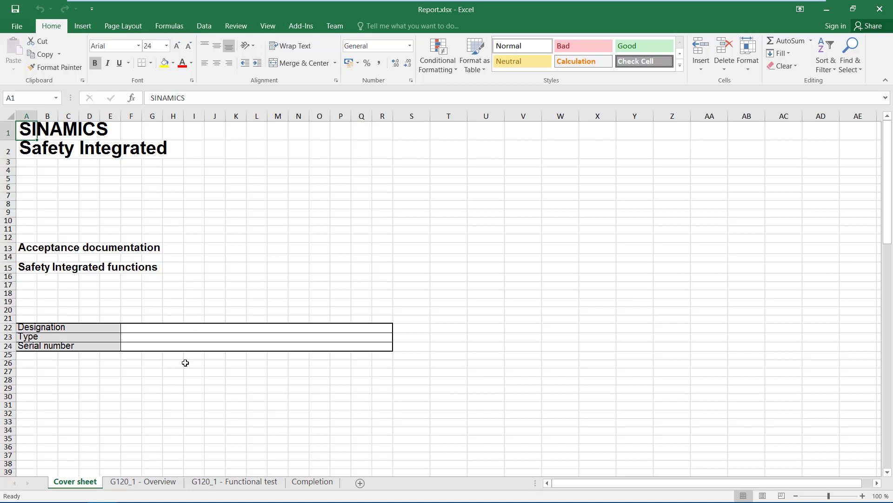
Scroll through the report's Cover sheet
scroll(185, 362, "down", 6)
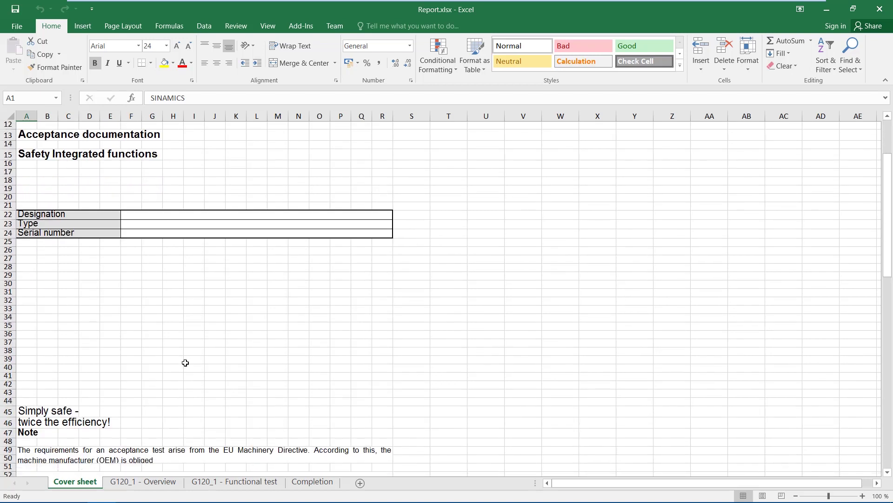
scroll(185, 363, "down", 12)
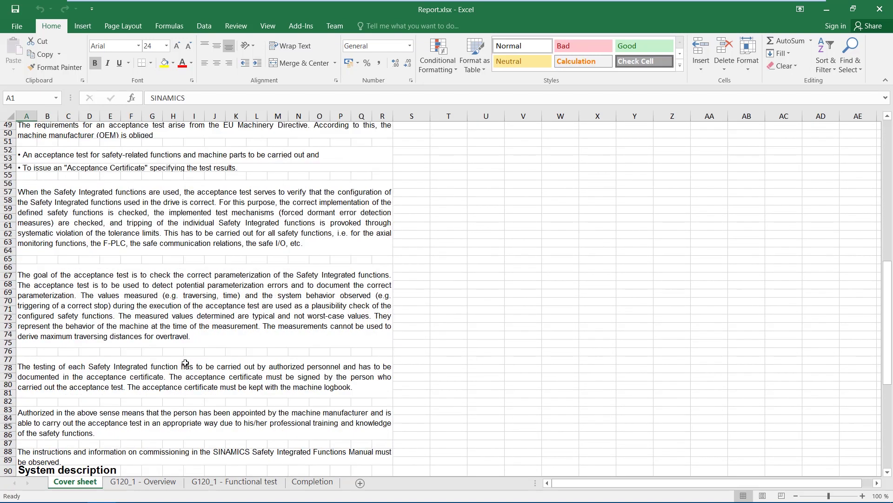
scroll(185, 362, "down", 10)
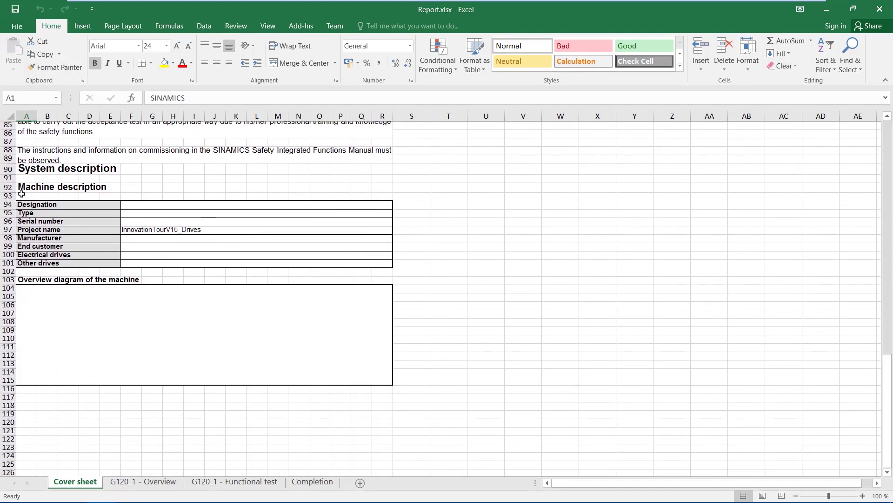
Review the G120_1 - Overview sheet's Safety Integrated parameters down to PROFIsafe telegram selection
left_click(157, 482)
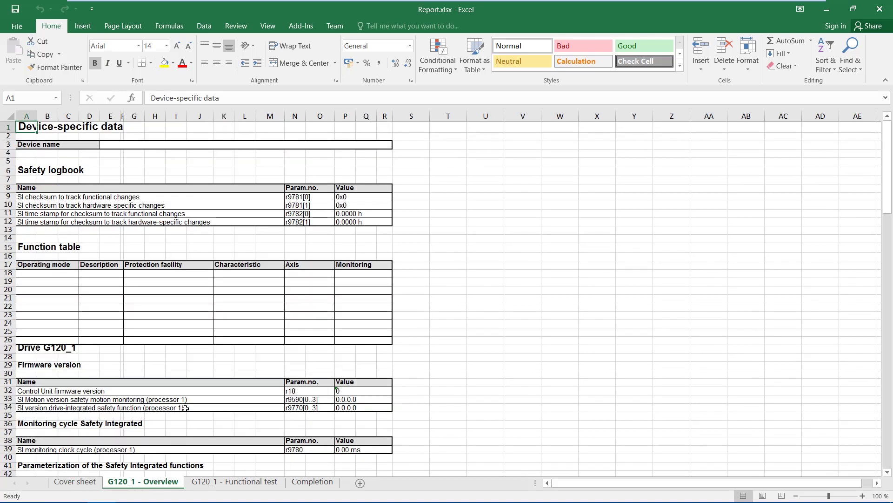
scroll(190, 302, "down", 7)
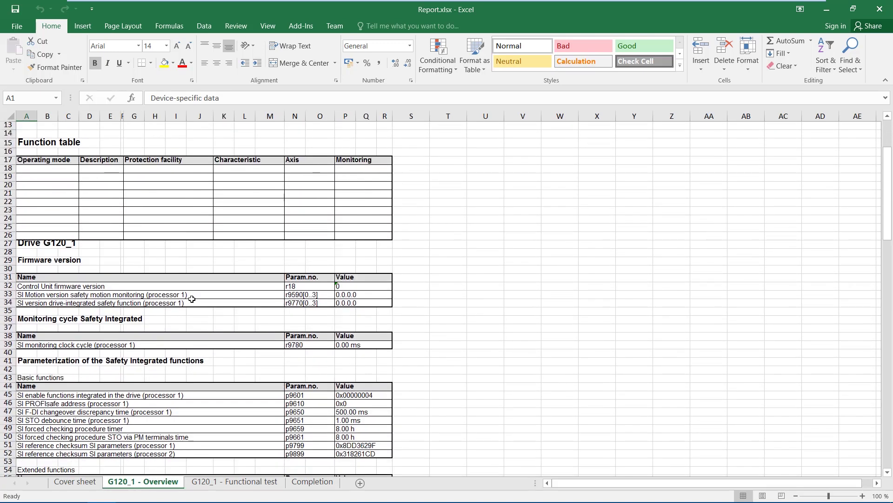
scroll(192, 299, "down", 8)
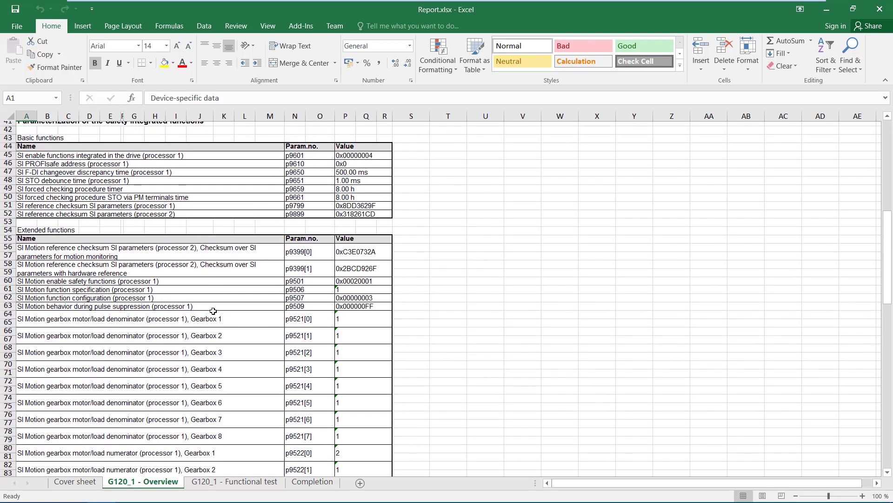
scroll(213, 310, "down", 15)
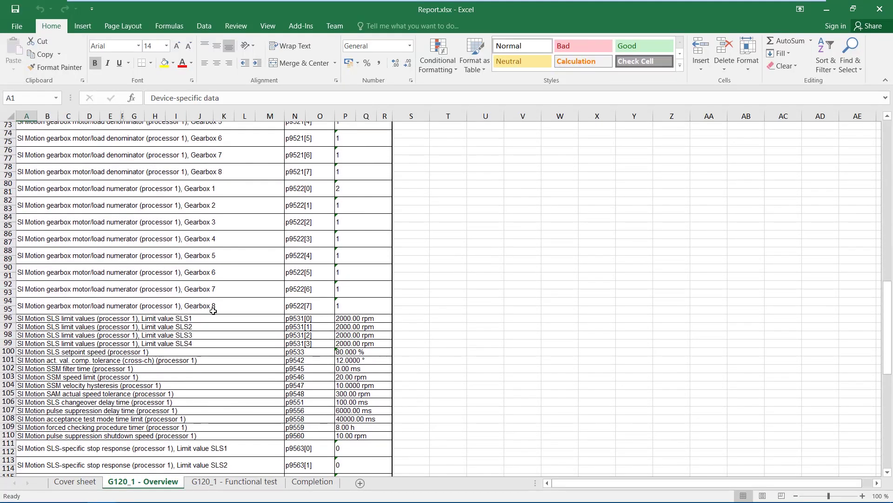
scroll(213, 311, "down", 14)
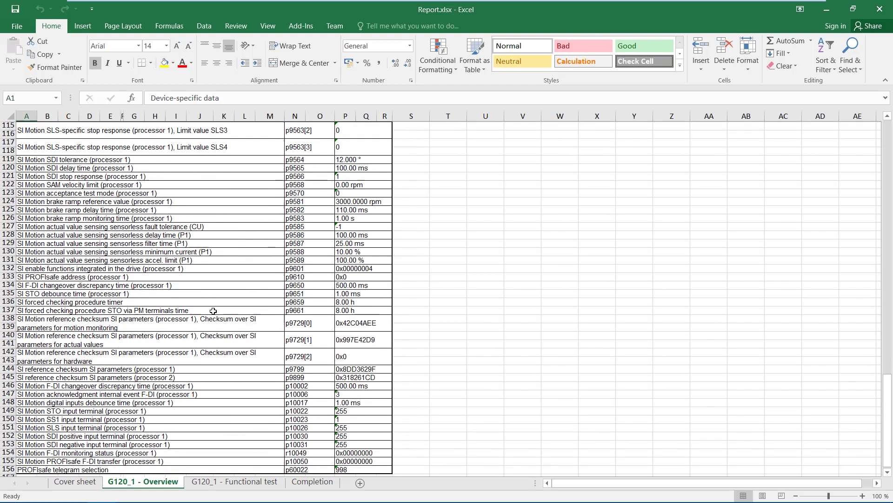
scroll(214, 311, "down", 1)
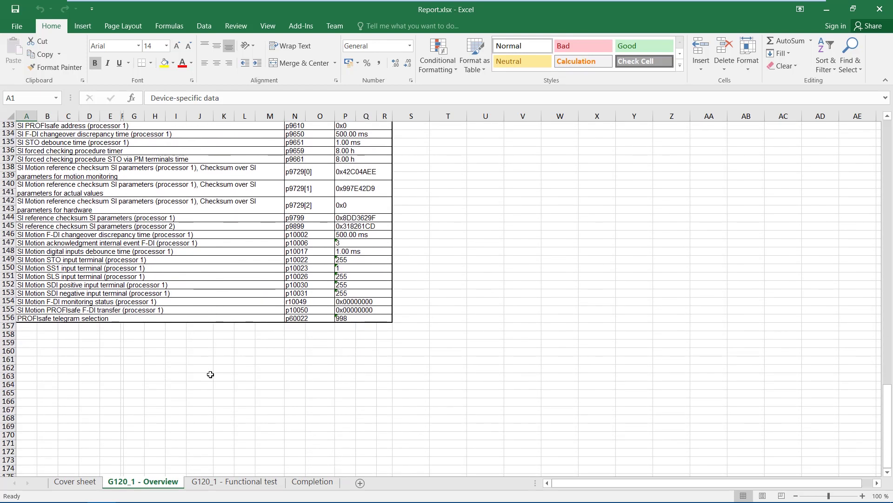
Check the Functional test sheet's Safe Stop 1 OK result and trace, then scroll the Completion sheet
left_click(232, 482)
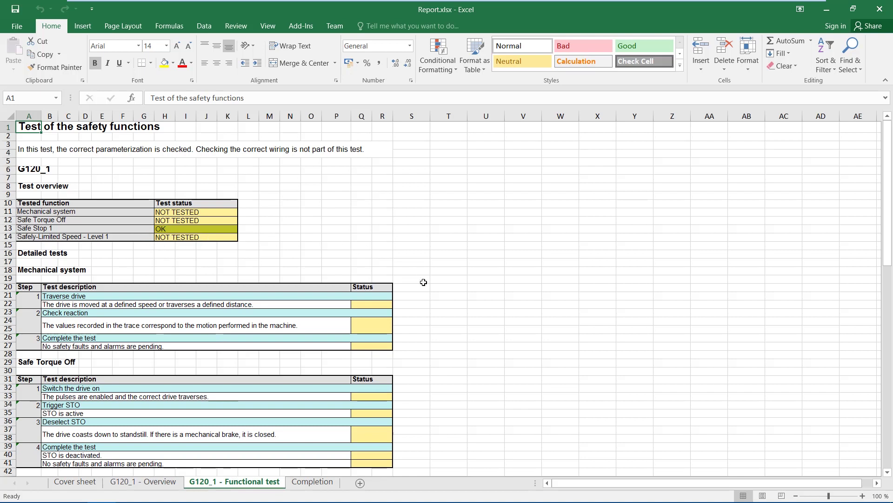
scroll(424, 283, "down", 5)
scroll(424, 282, "down", 4)
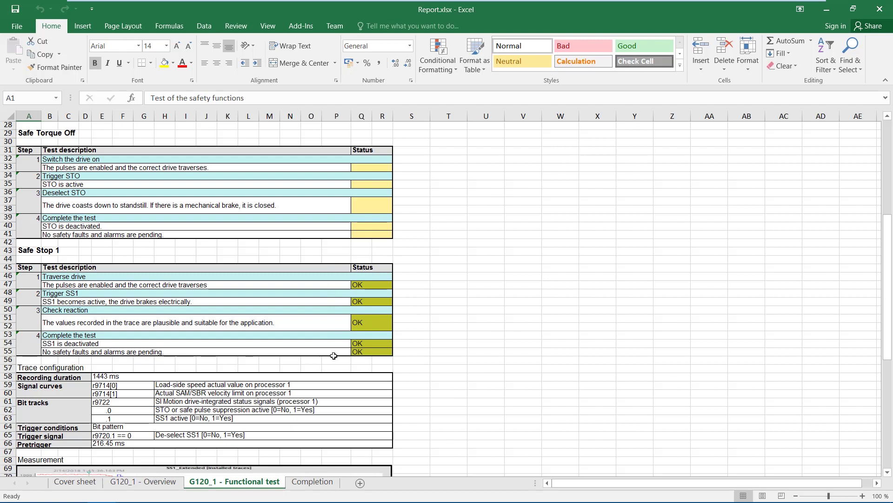
scroll(333, 356, "down", 8)
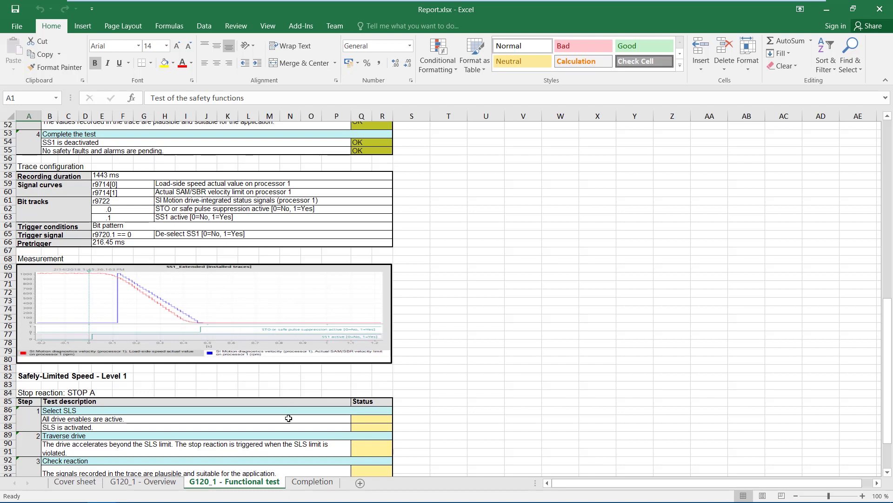
left_click(320, 487)
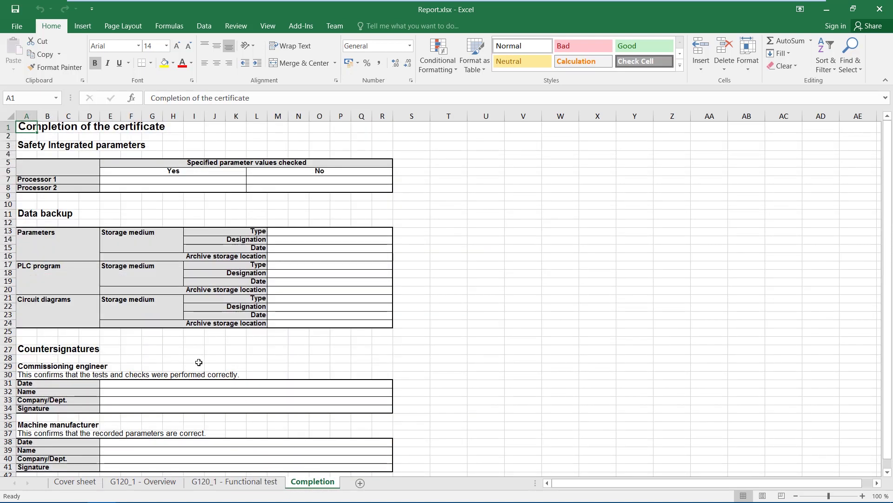
scroll(225, 358, "down", 2)
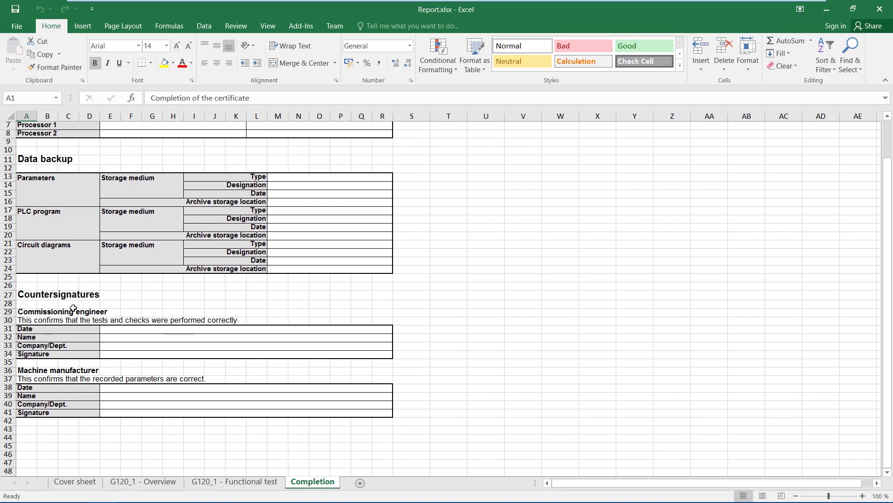